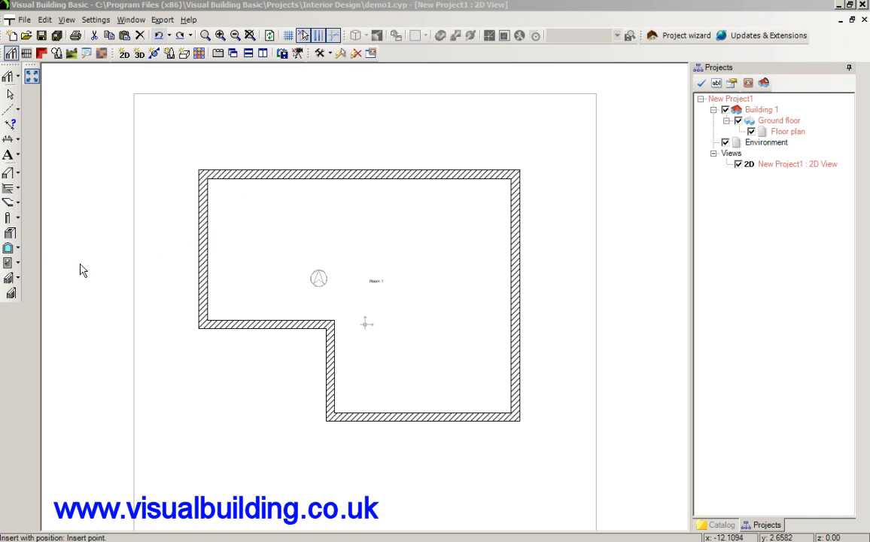
# Step: Insert a window in the upper wall, positioned 3.50 m along it from the upper-left inner corner using Point with distance
pyautogui.click(16, 251)
pyautogui.click(51, 267)
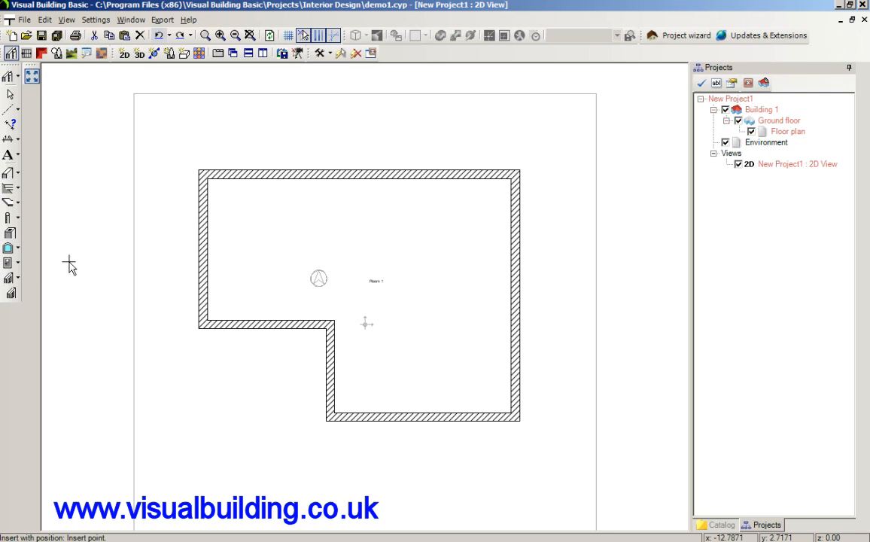
pyautogui.rightClick(266, 210)
pyautogui.moveTo(316, 234)
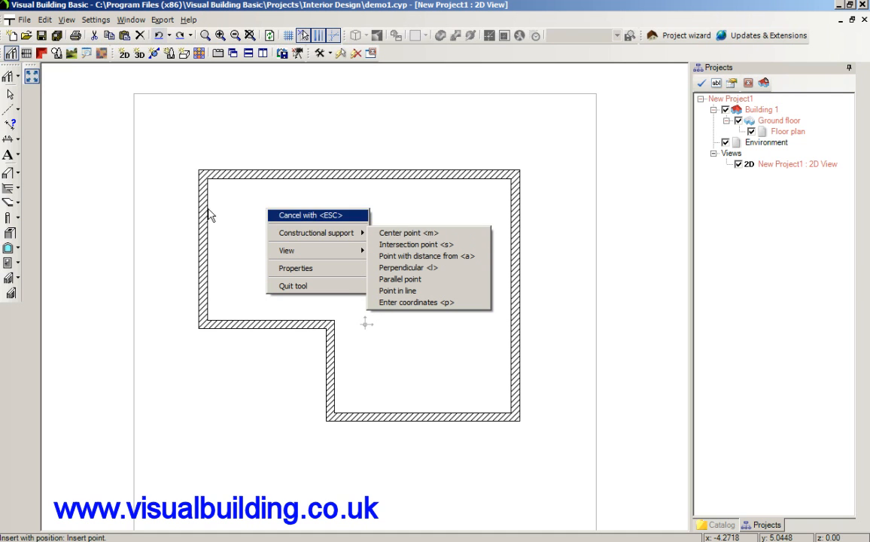
pyautogui.press('Escape')
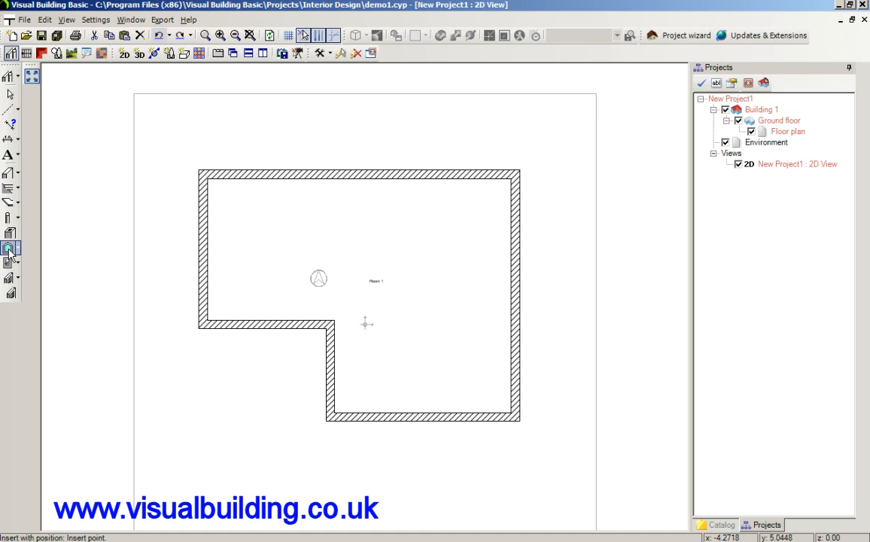
pyautogui.press('d')
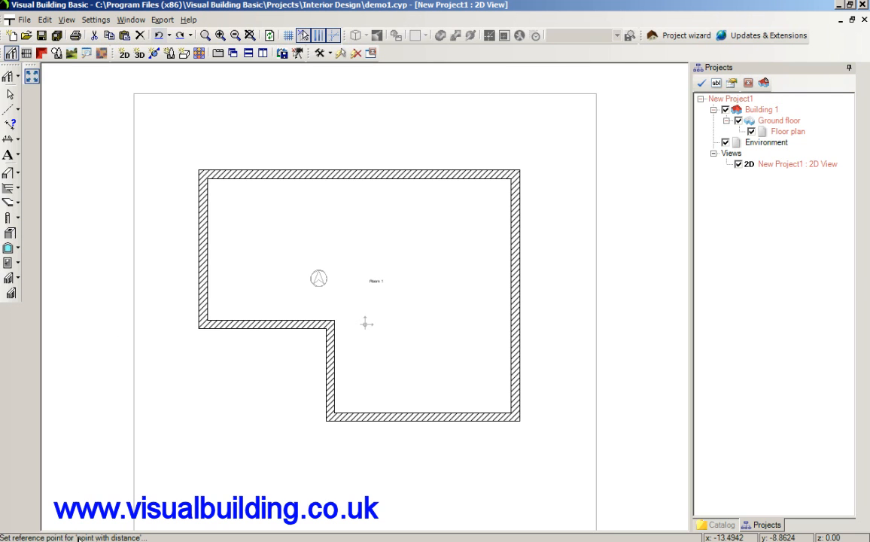
pyautogui.click(209, 181)
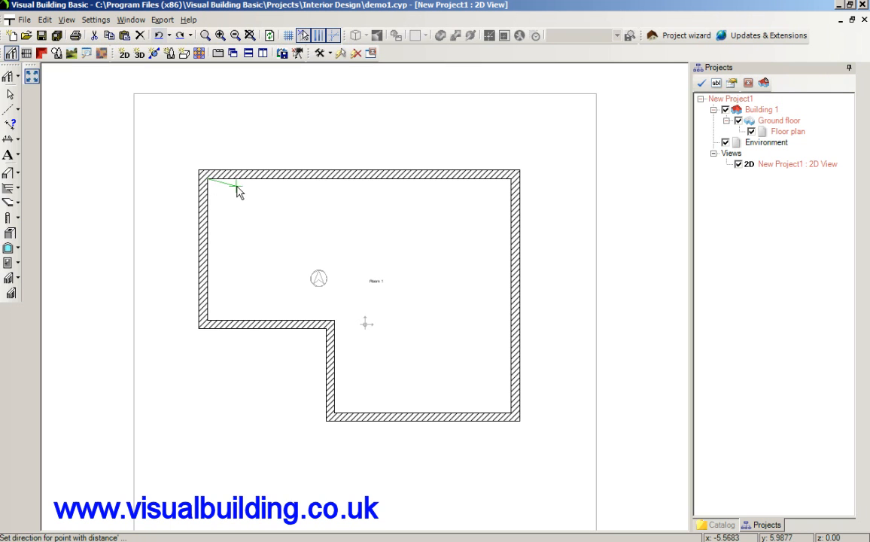
pyautogui.click(306, 181)
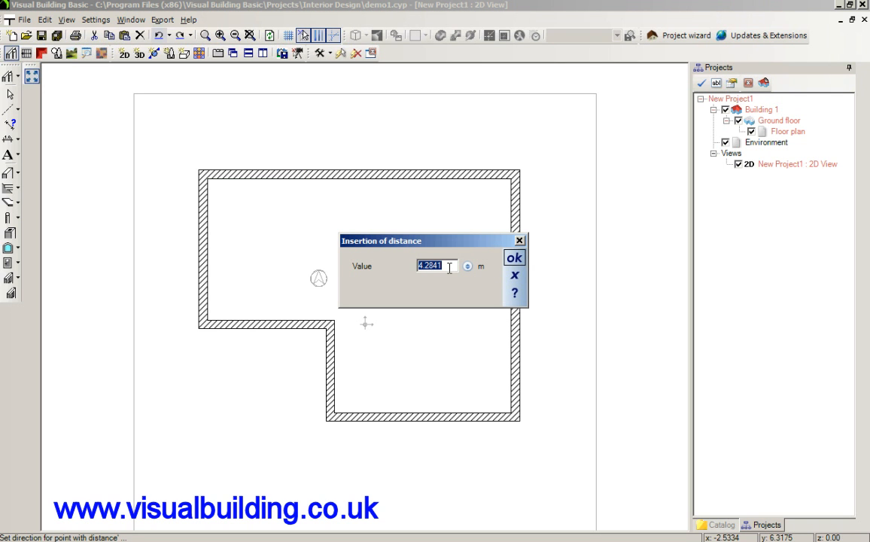
pyautogui.press('BackSpace')
pyautogui.write('3.50')
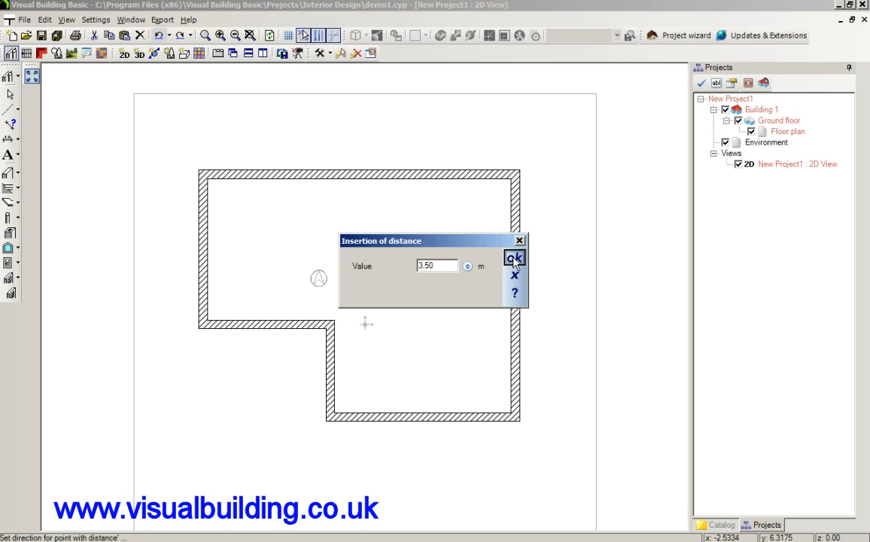
pyautogui.click(514, 259)
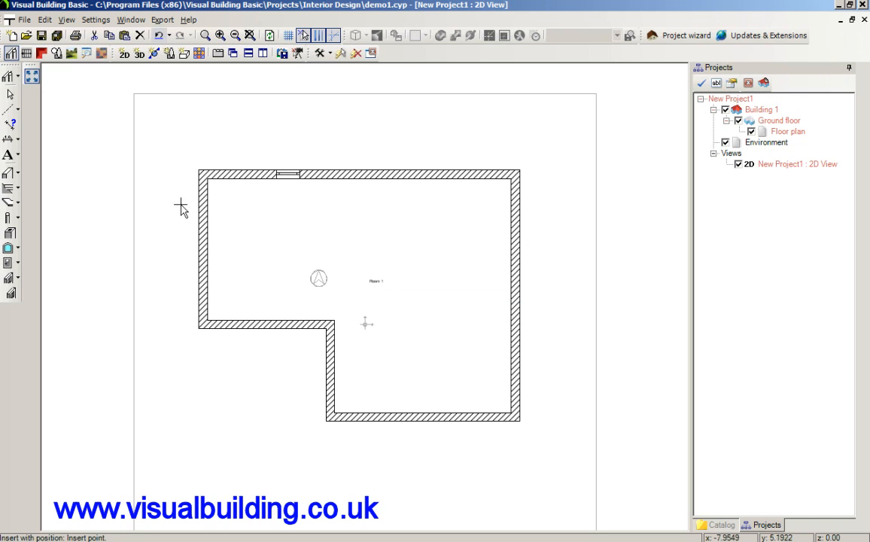
# Step: Dimension the distance from the upper-left inner corner to the near edge of the window, placing the dimension line above the wall
pyautogui.click(9, 138)
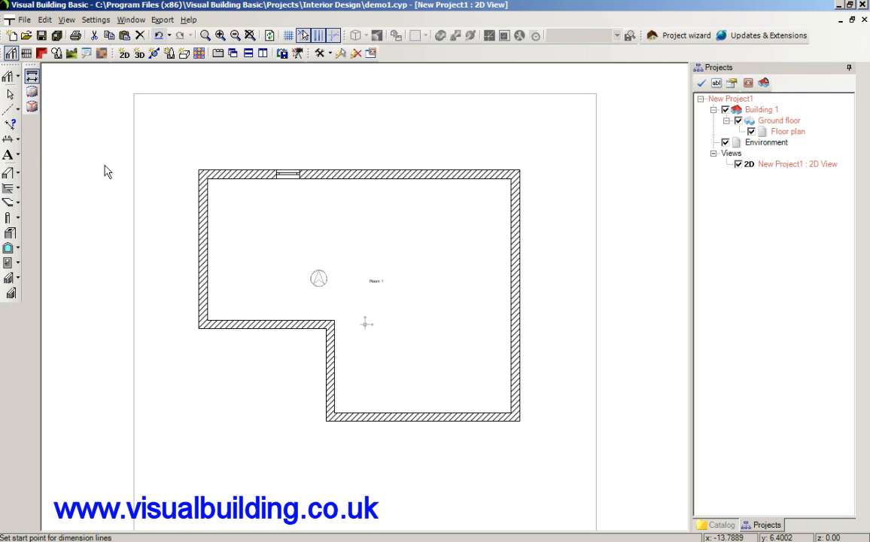
pyautogui.click(200, 184)
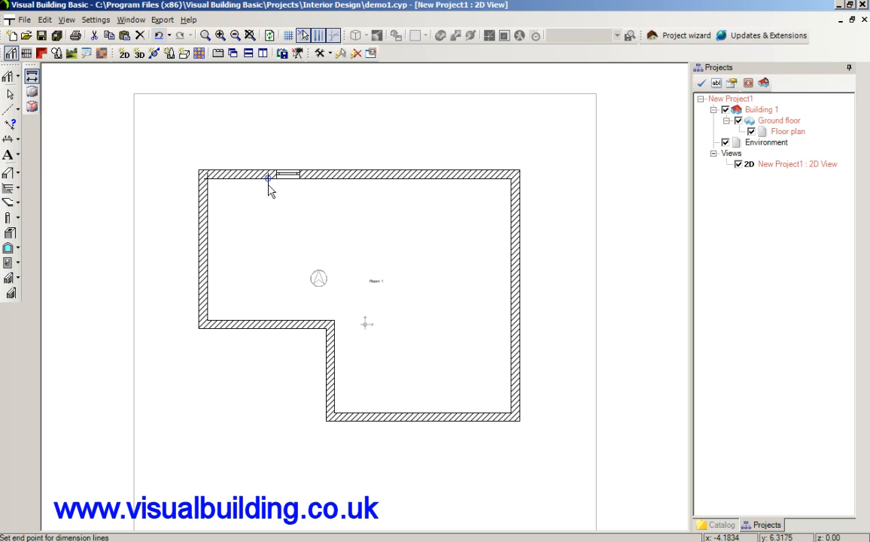
pyautogui.click(275, 189)
pyautogui.click(270, 137)
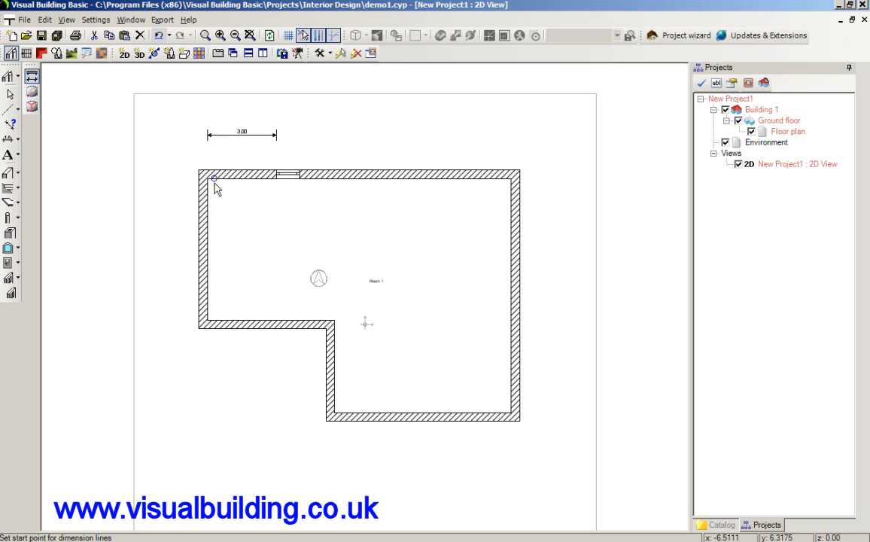
# Step: Insert a second window in the upper wall, positioned 5.5 m from the upper-left inner corner using Point with distance
pyautogui.click(15, 250)
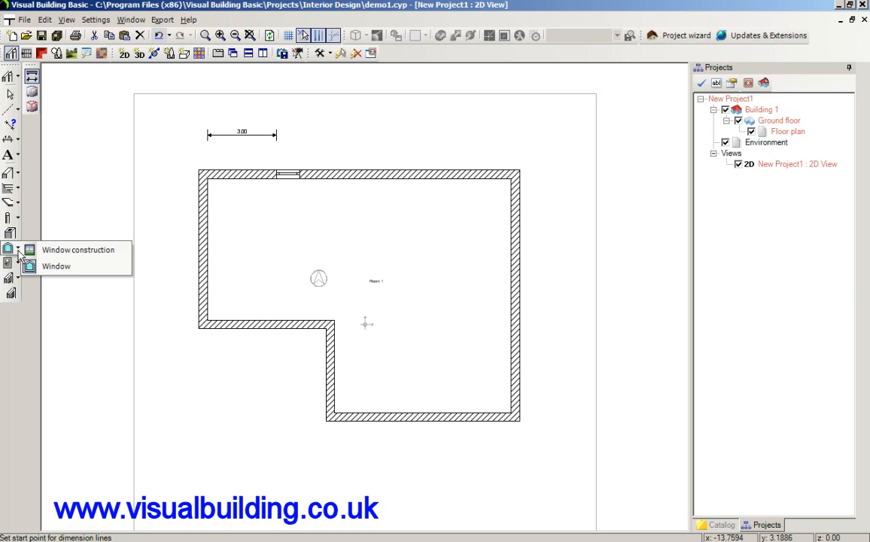
pyautogui.click(41, 264)
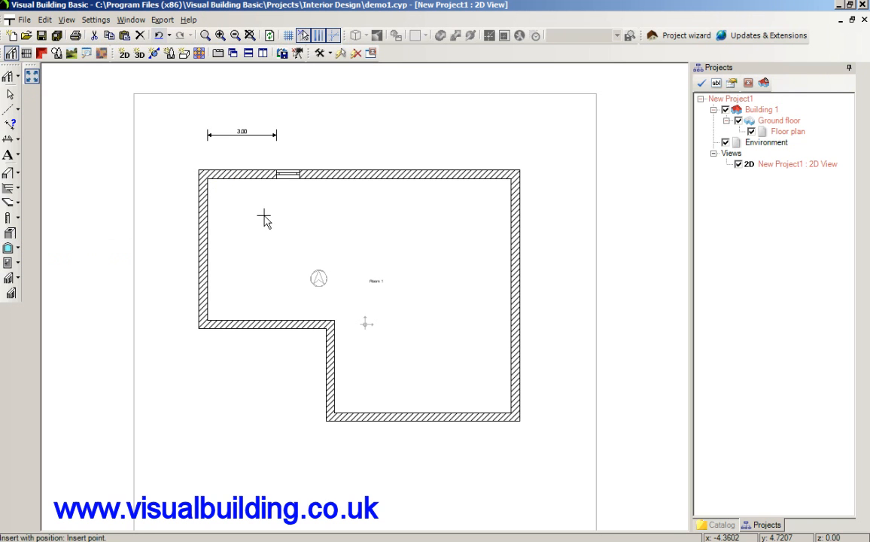
pyautogui.press('d')
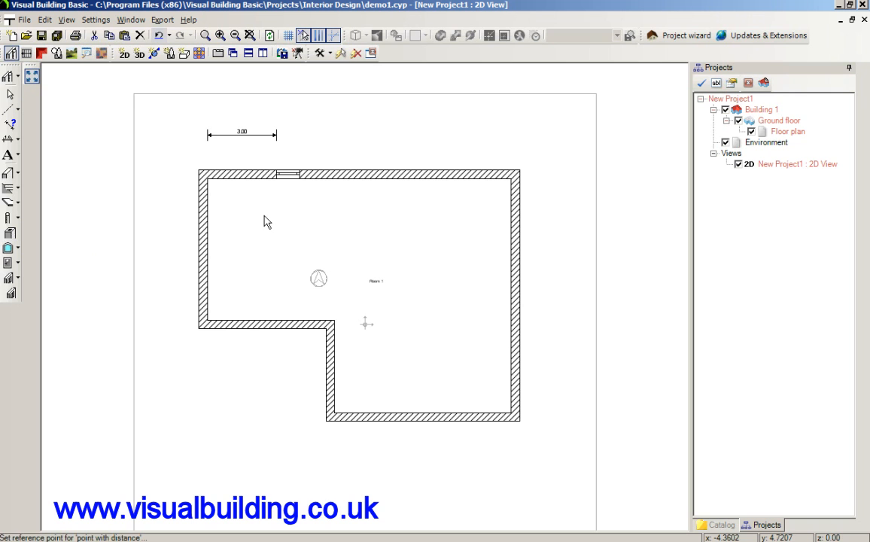
pyautogui.click(211, 186)
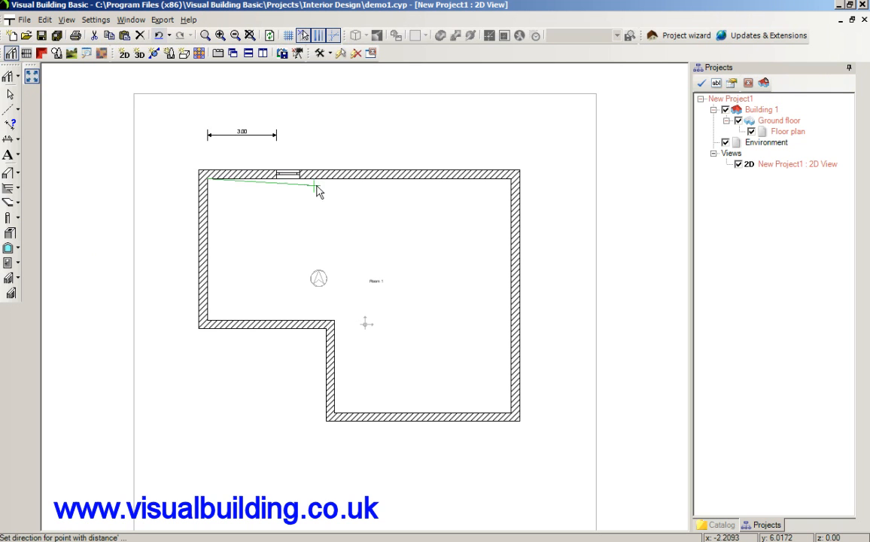
pyautogui.click(375, 187)
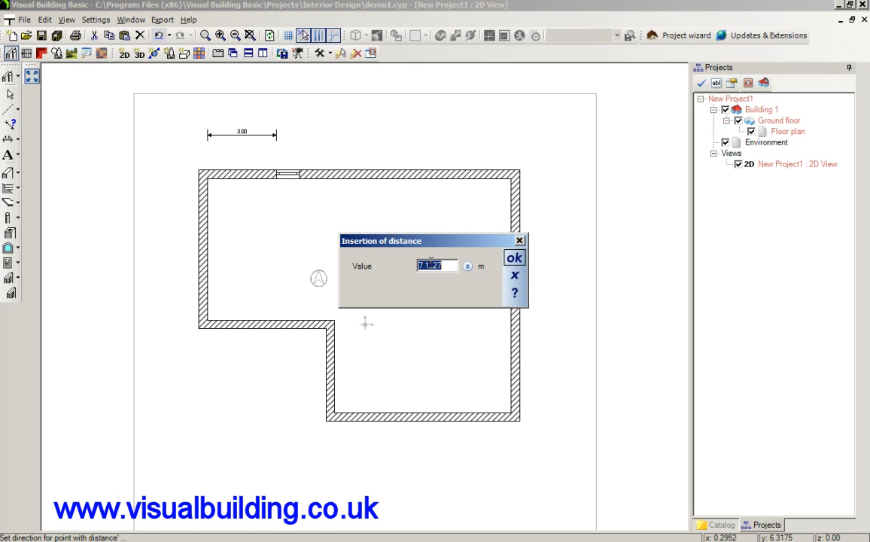
pyautogui.press('BackSpace')
pyautogui.write('4')
pyautogui.write('5')
pyautogui.write('.5')
pyautogui.click(515, 258)
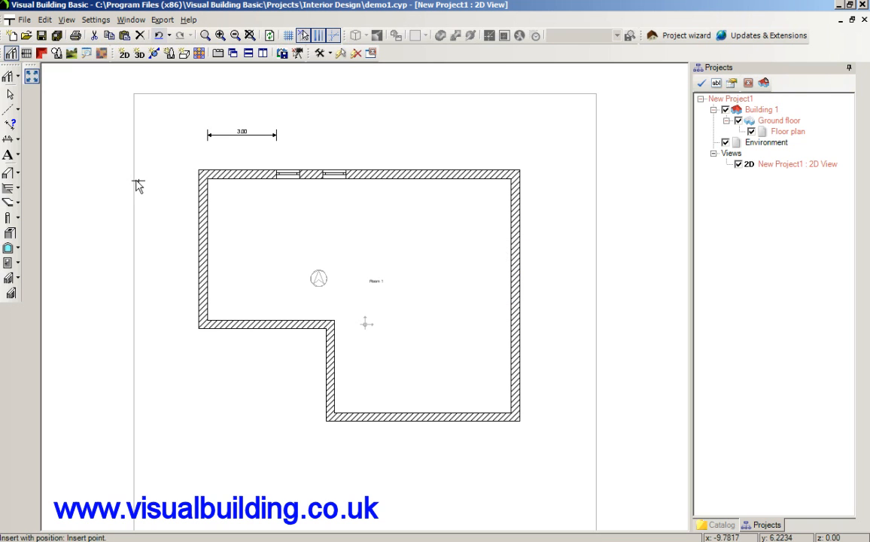
# Step: Dimension from the upper-left inner corner to the second window's near edge, placing the line above the existing dimension
pyautogui.click(9, 139)
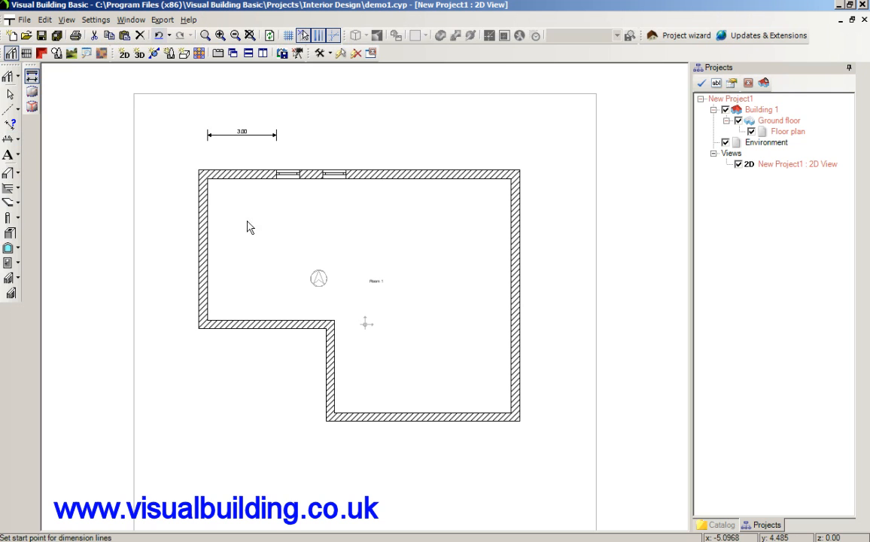
pyautogui.click(207, 181)
pyautogui.click(323, 177)
pyautogui.click(320, 112)
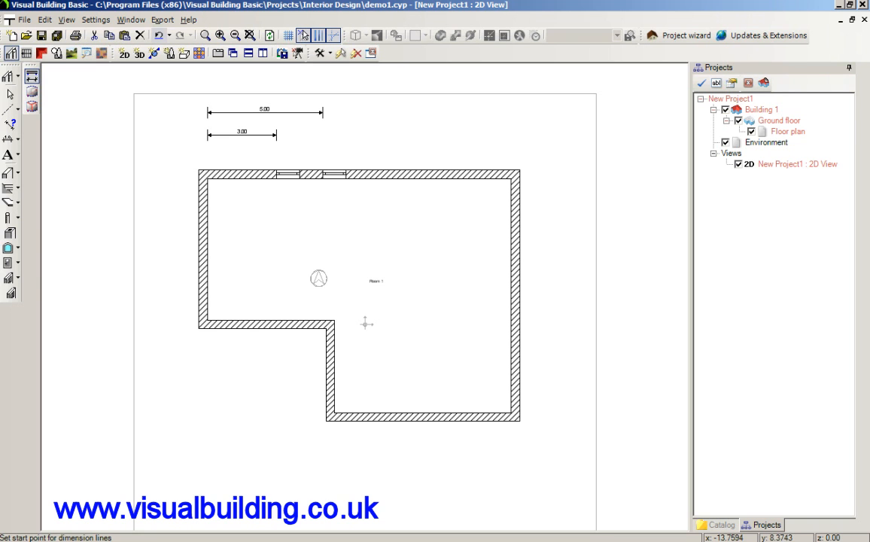
pyautogui.press('Escape')
# Step: Insert a window at the centre point between the two inner corners of the right-hand wall
pyautogui.click(18, 249)
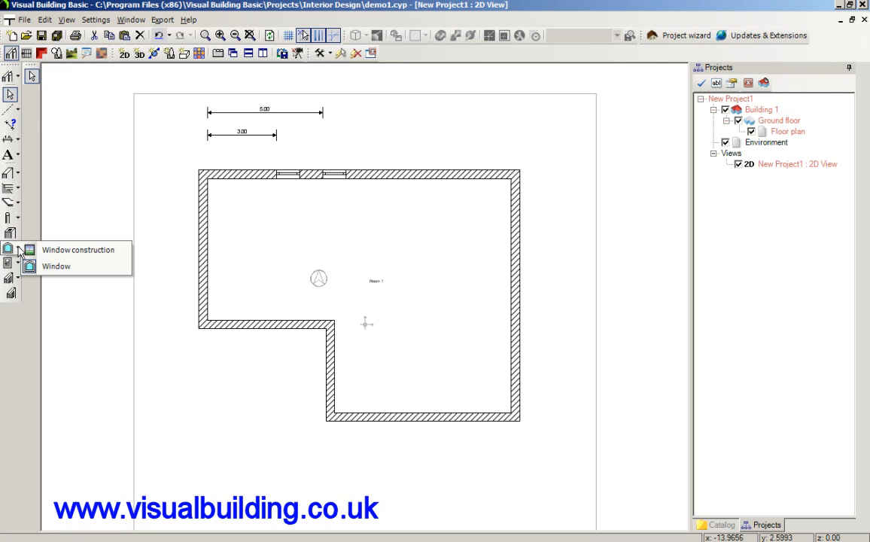
pyautogui.click(54, 267)
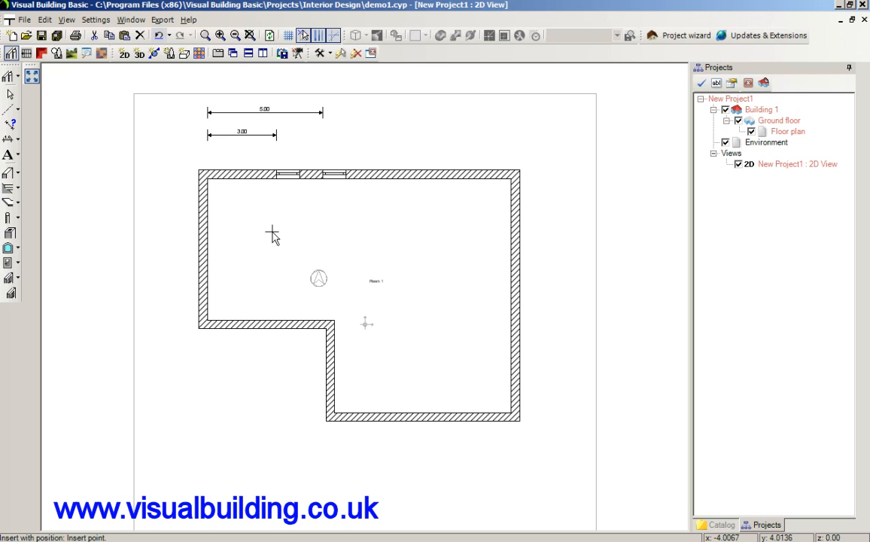
pyautogui.press('ctrl')
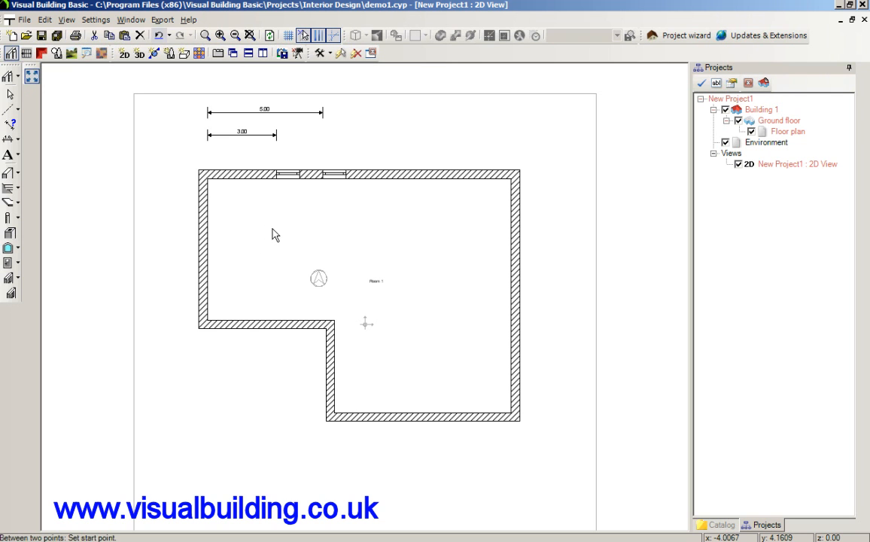
pyautogui.click(512, 181)
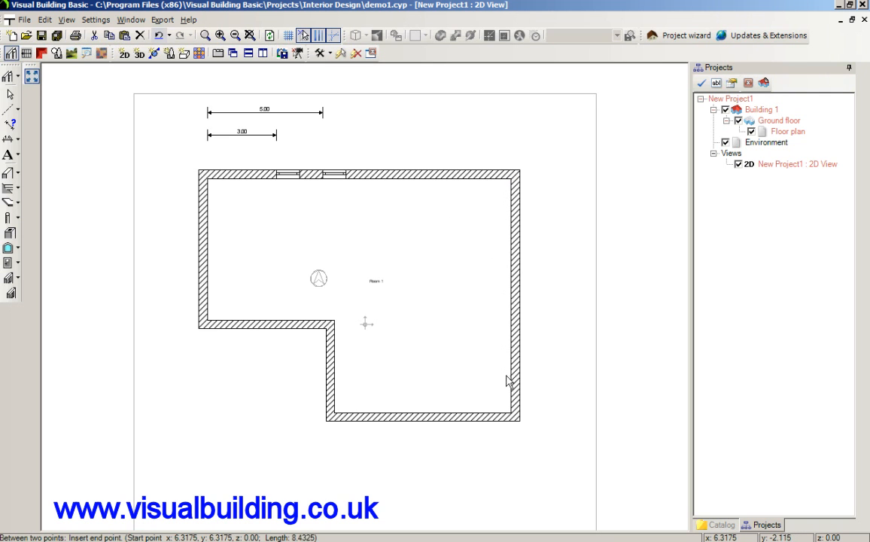
pyautogui.click(510, 418)
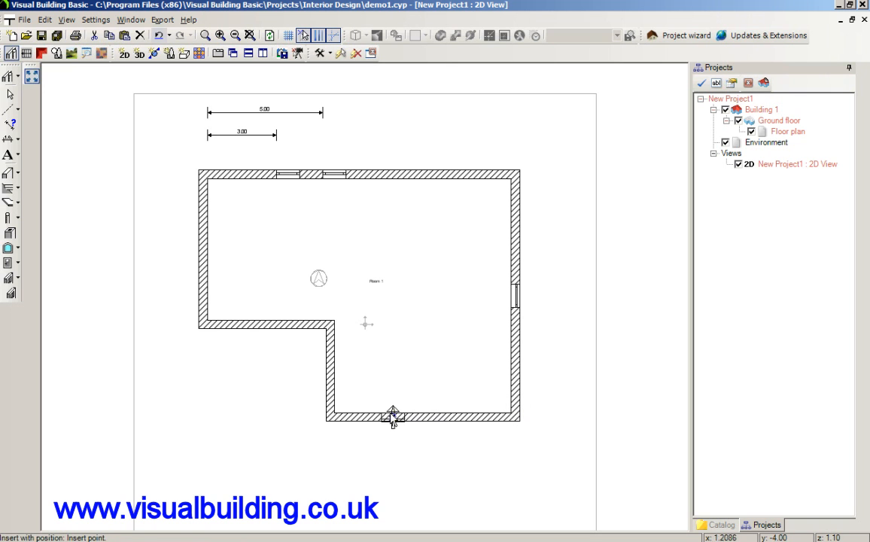
# Step: Insert a window at the centre point between the two inner corners of the bottom wall
pyautogui.hotkey('ctrl', 'w')
pyautogui.click(510, 417)
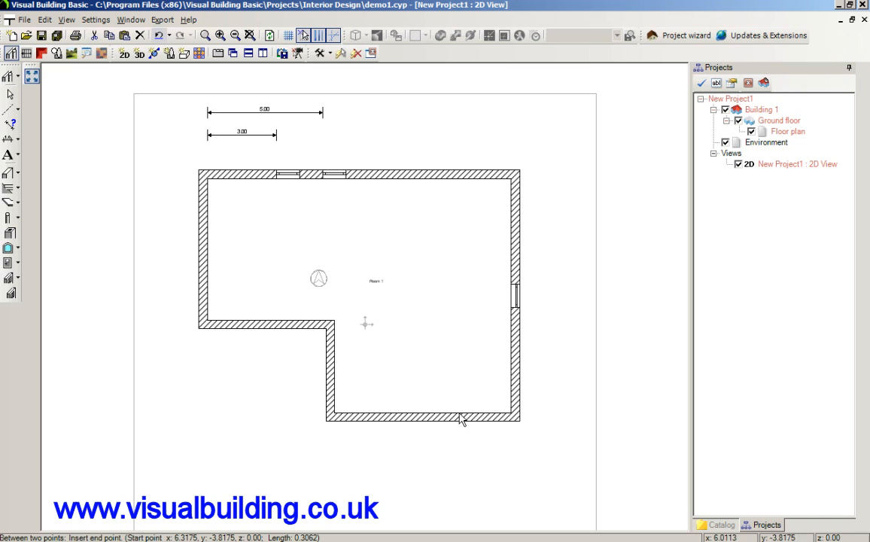
pyautogui.click(339, 419)
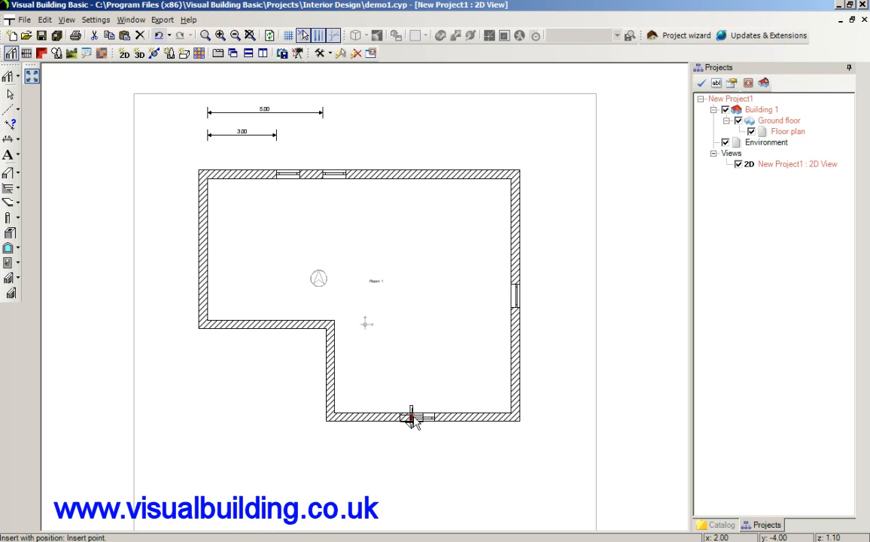
# Step: Insert another bottom-wall window at the centre point between the existing window's left edge and the lower-left inner corner
pyautogui.hotkey('ctrl', 'w')
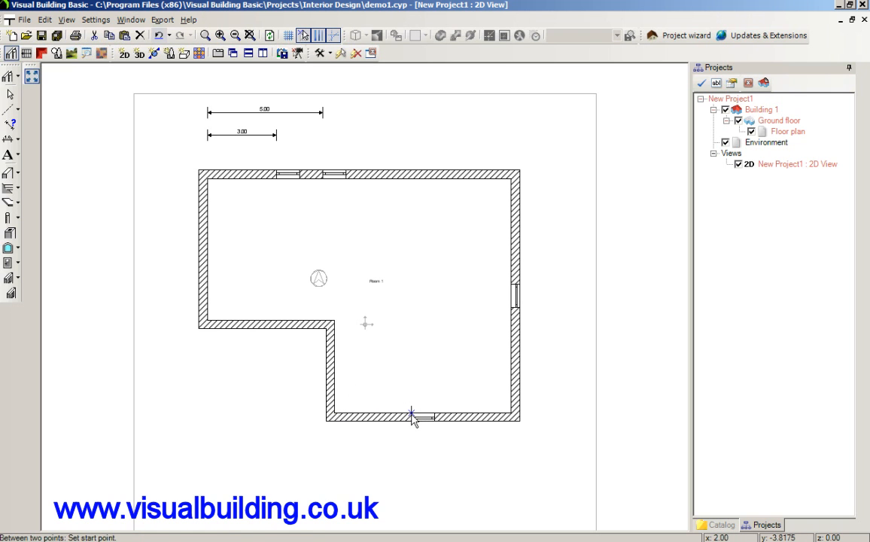
pyautogui.click(412, 418)
pyautogui.click(334, 417)
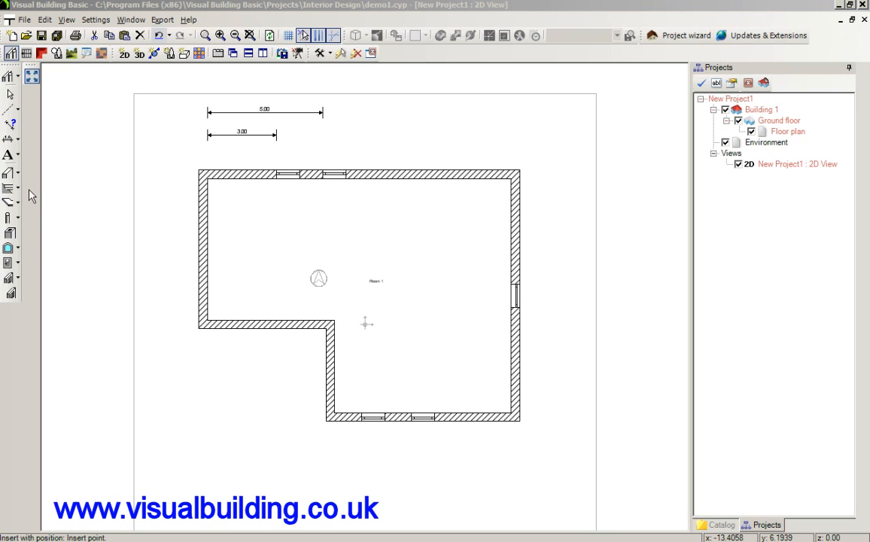
pyautogui.click(16, 247)
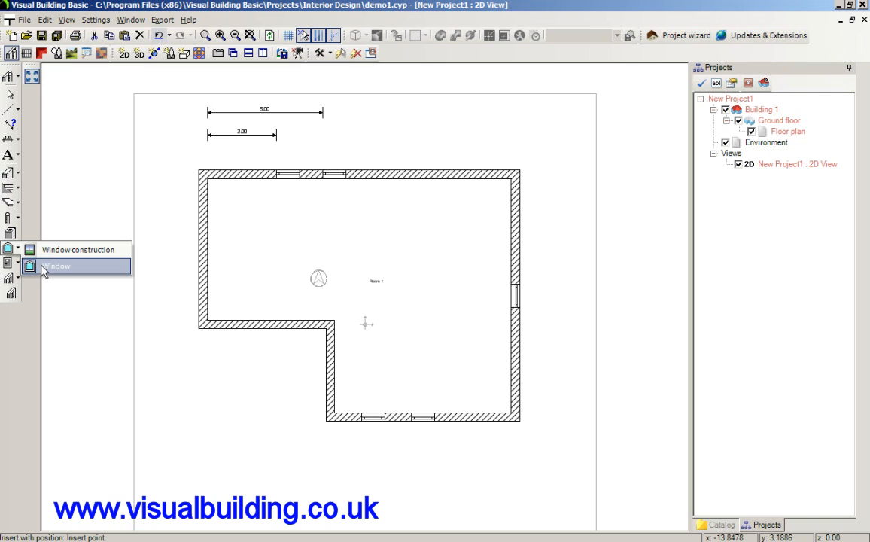
pyautogui.click(45, 266)
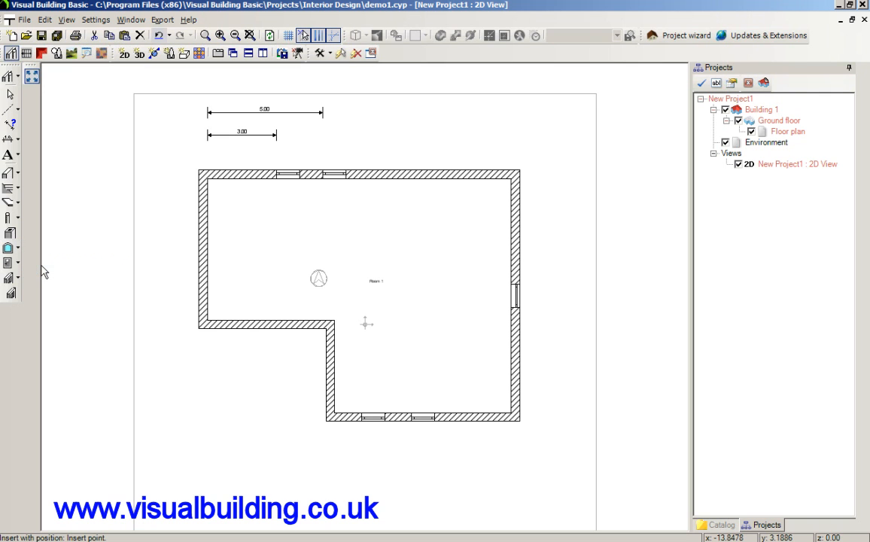
pyautogui.rightClick(269, 241)
pyautogui.moveTo(312, 262)
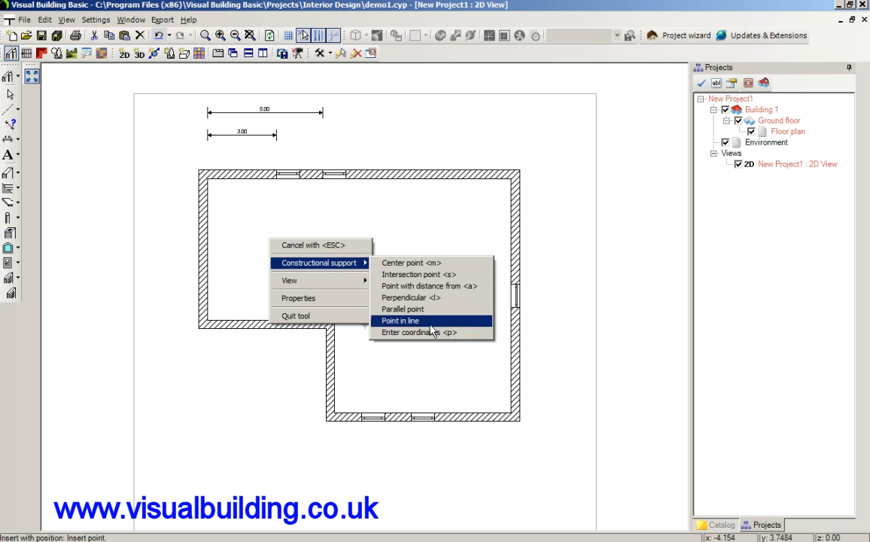
pyautogui.click(449, 288)
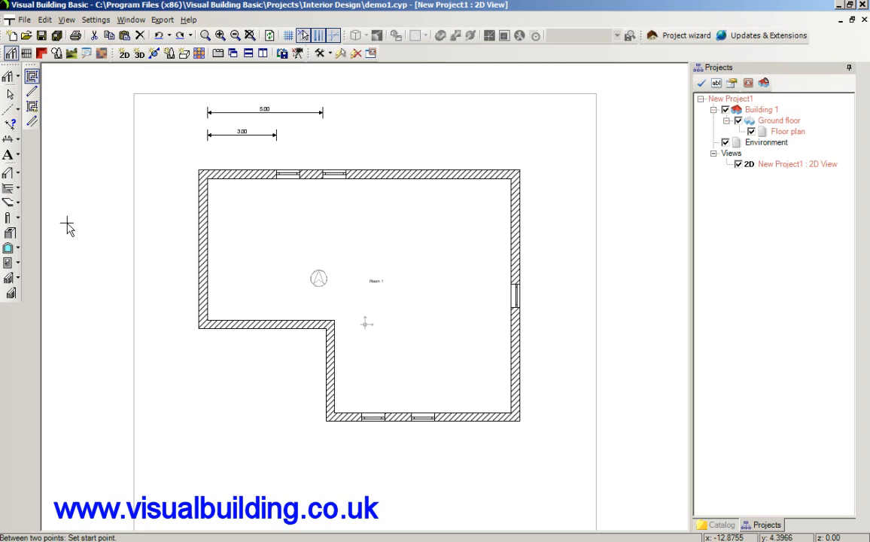
# Step: Draw a horizontal interior wall about 8.5 m long, starting at the centre point between the left wall's two inner corners
pyautogui.click(18, 176)
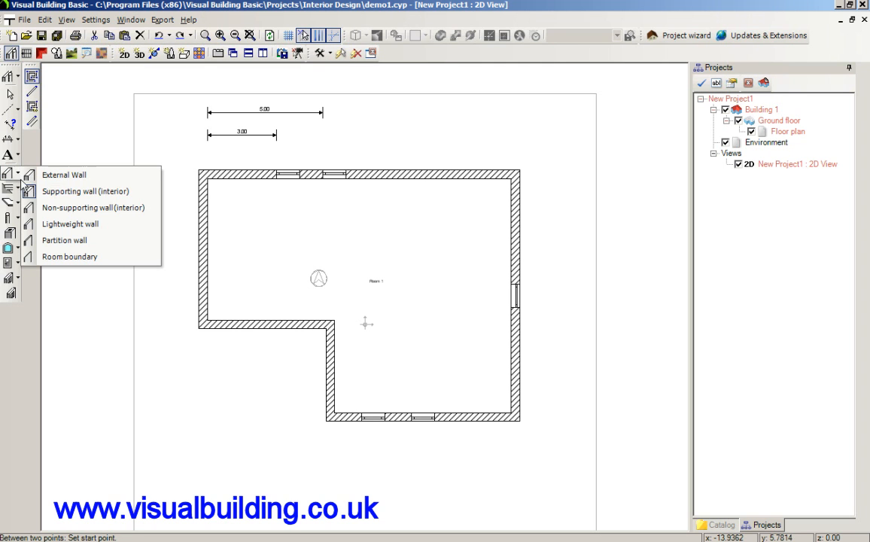
pyautogui.click(43, 173)
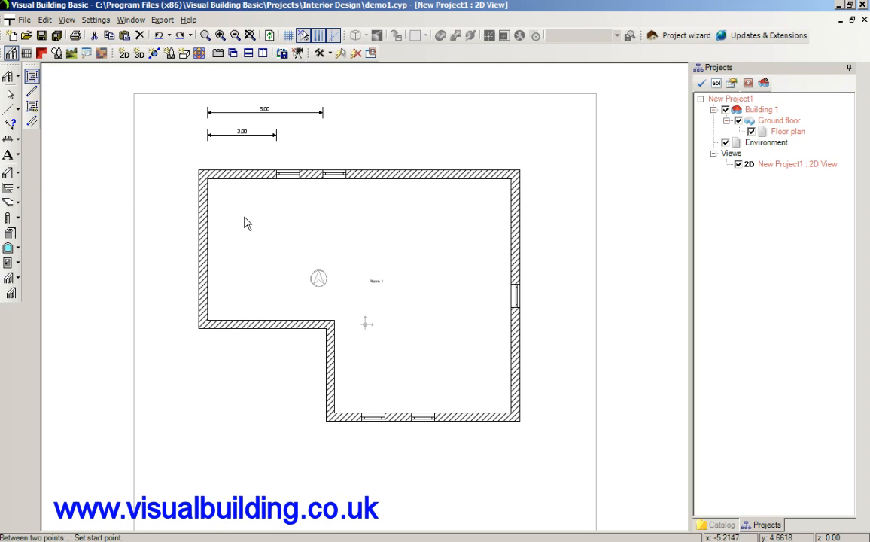
pyautogui.click(210, 181)
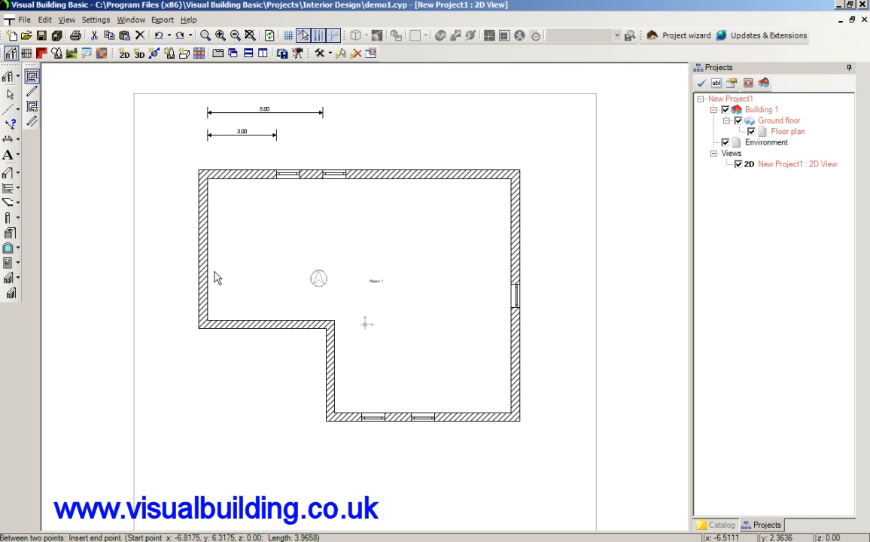
pyautogui.click(209, 324)
pyautogui.click(207, 249)
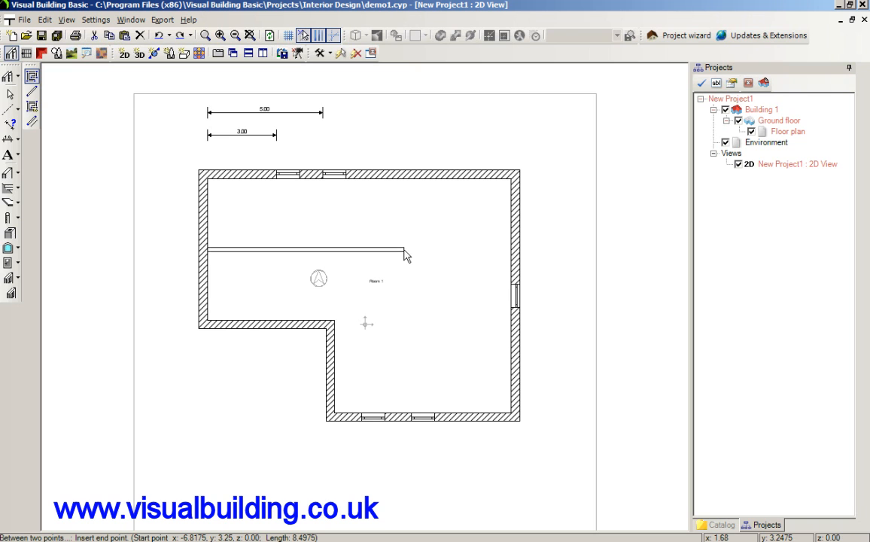
pyautogui.click(404, 255)
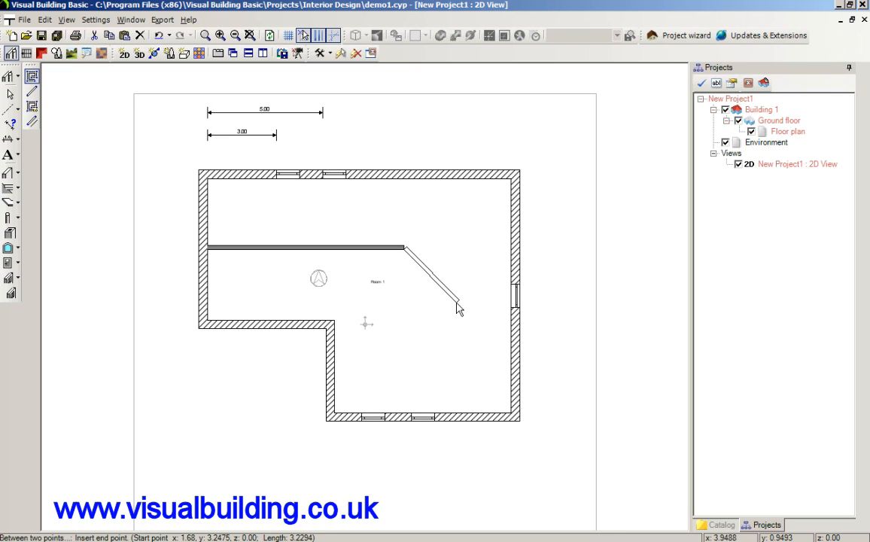
pyautogui.press('Escape')
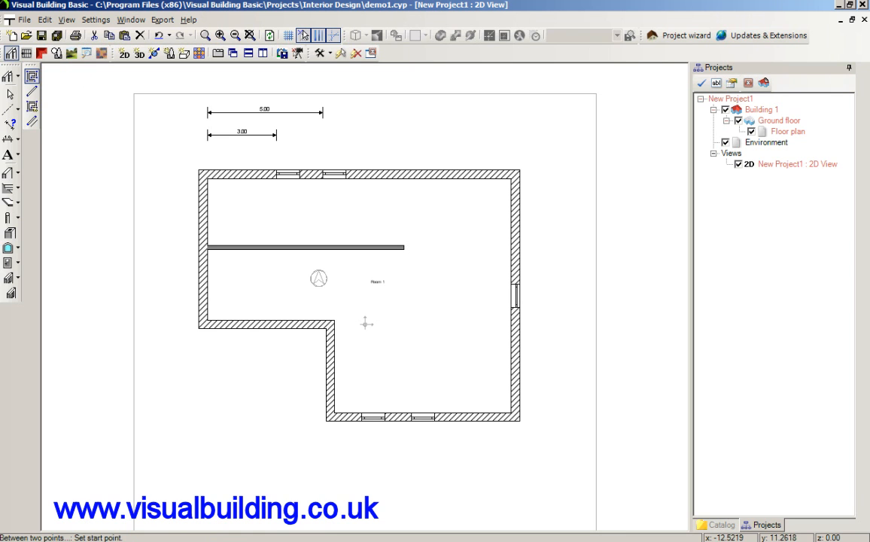